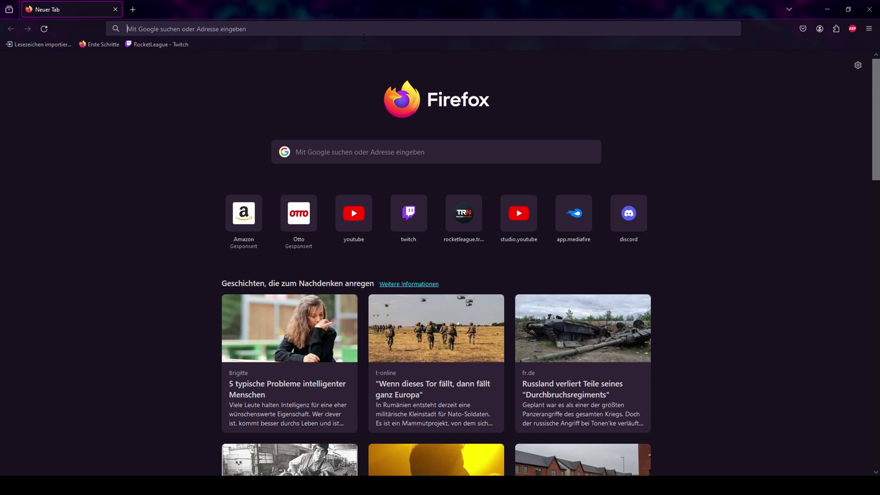
Step: Search Google for 'Promods' and open the official 'ProMods - Index page' result
left_click(355, 32)
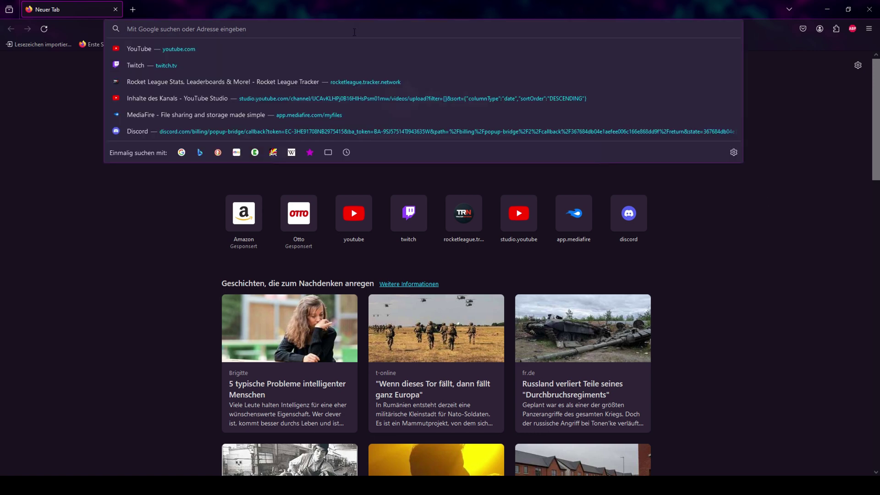
type("Promods")
key("Return")
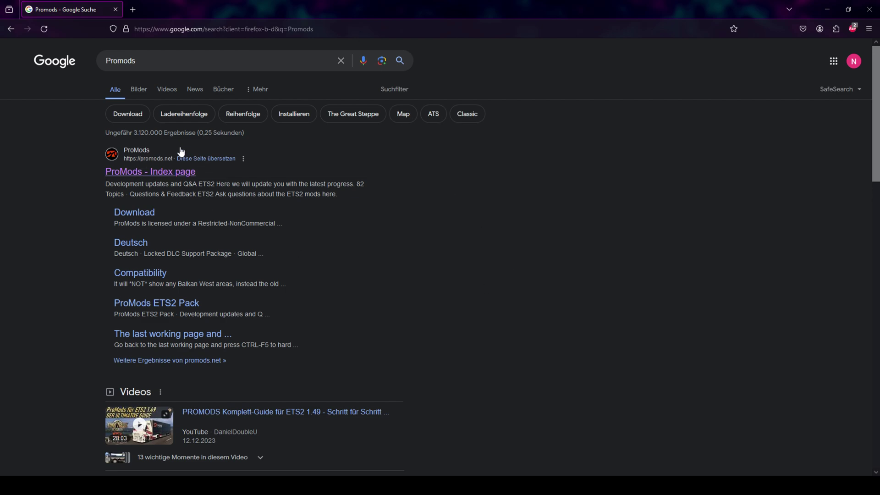
left_click(177, 172)
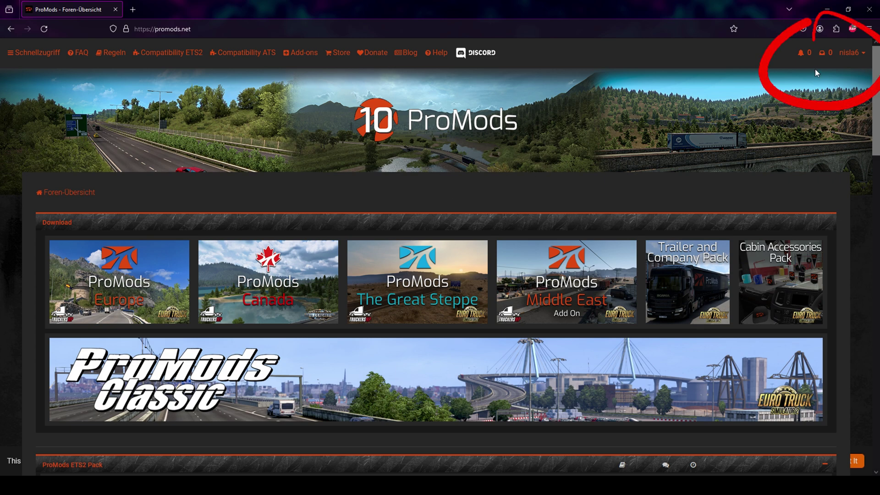
left_click(868, 55)
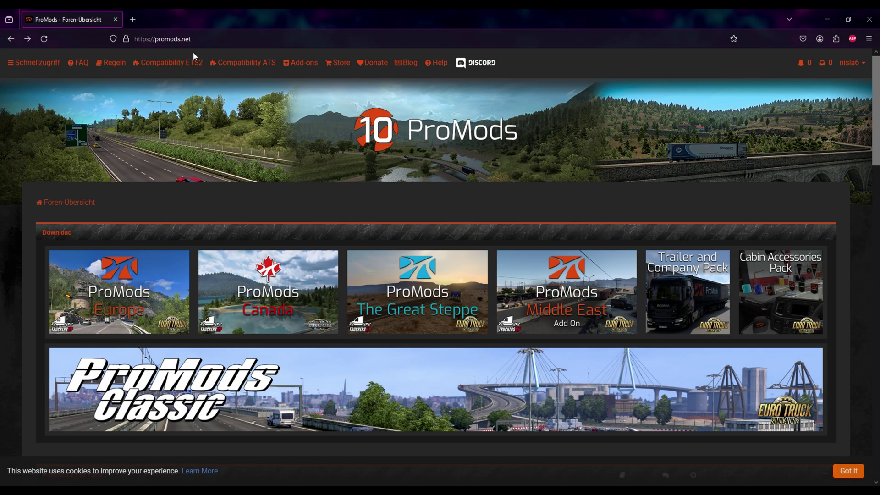
Step: Open the ETS2 compatibility table and check the v1.49 and v2.68 version row
left_click(172, 62)
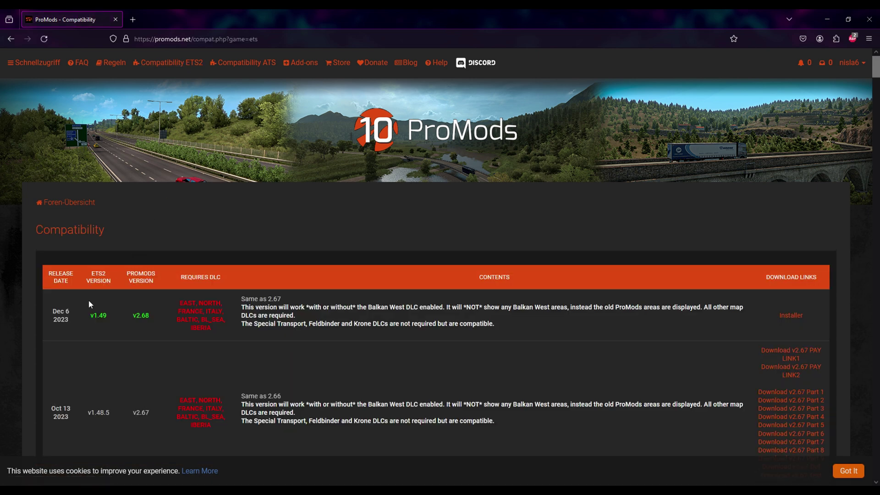
left_click_drag(85, 317, 148, 321)
left_click(154, 319)
Step: Open the ProMods 2.68 installer in a new tab at the DEF file step
left_click(791, 316)
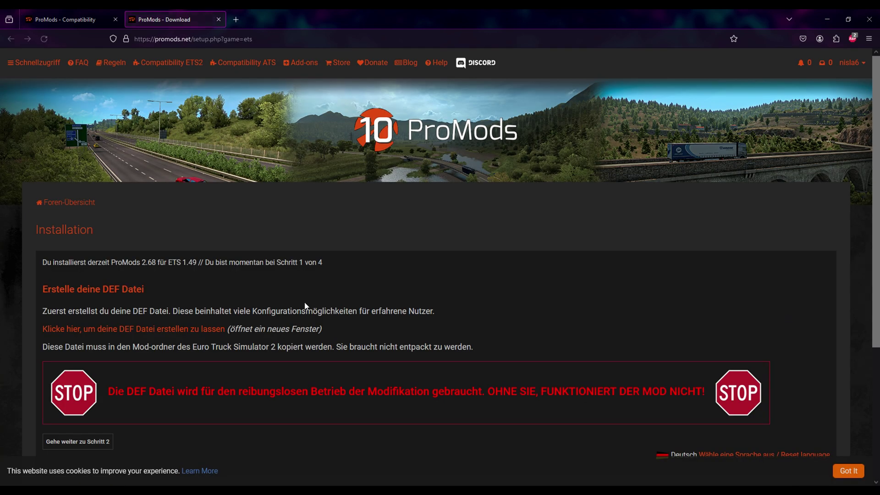
left_click_drag(109, 291, 124, 291)
left_click(147, 283)
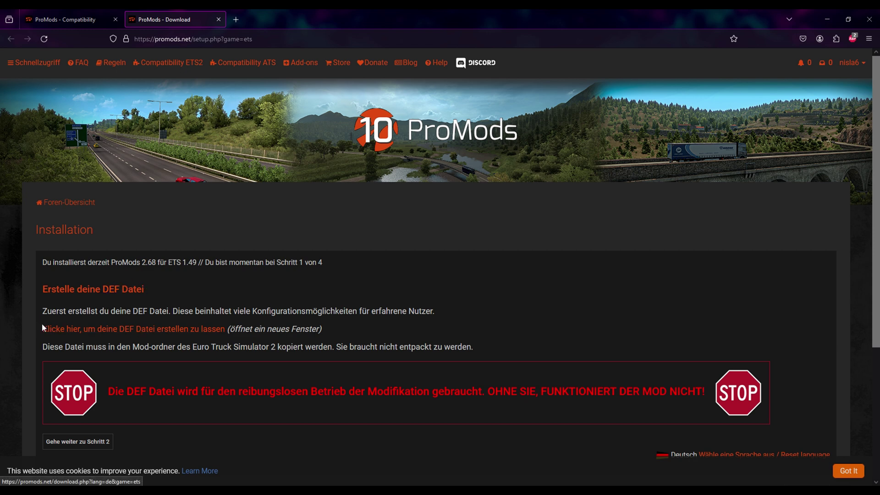
Step: Create and download the ProMods DEF file with default settings, then return to the installer tab
left_click(101, 329)
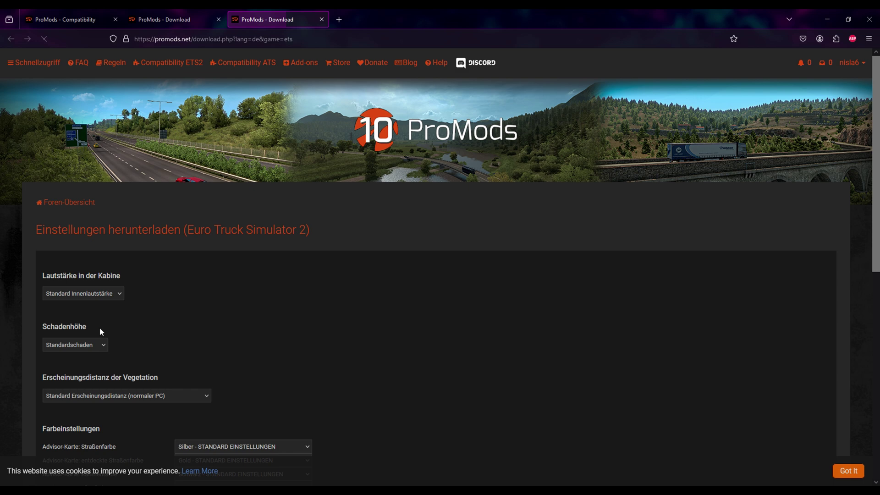
scroll(289, 304, "down", 2)
scroll(304, 297, "down", 1)
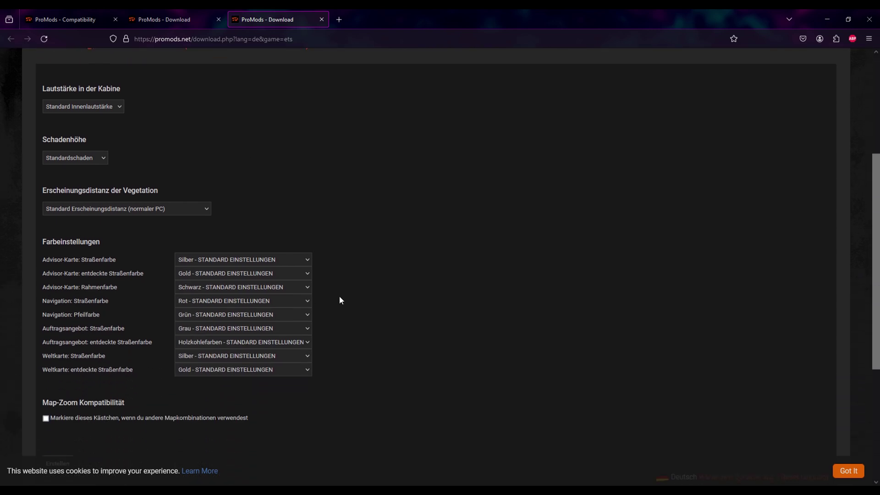
scroll(340, 300, "down", 1)
scroll(346, 303, "down", 1)
left_click(62, 328)
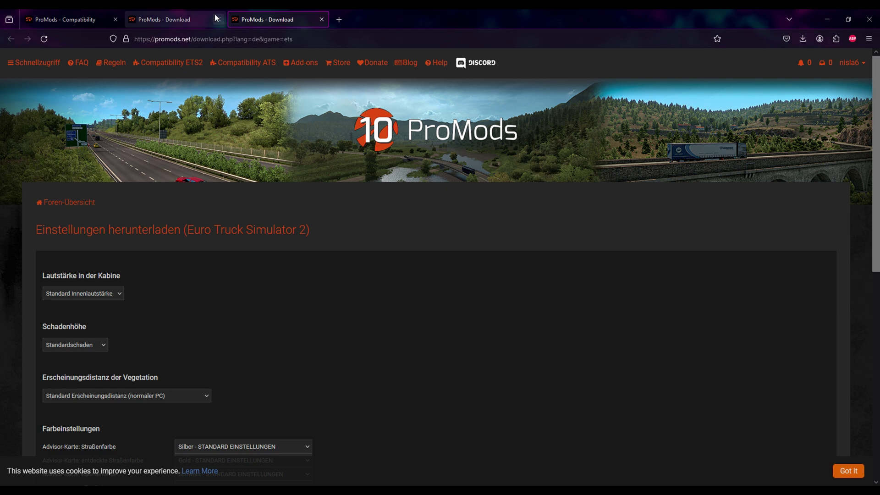
left_click(175, 19)
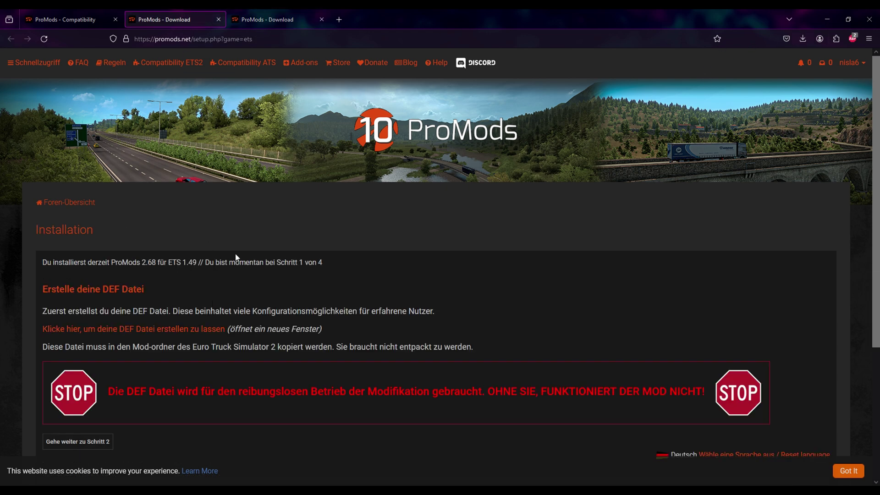
scroll(271, 235, "down", 3)
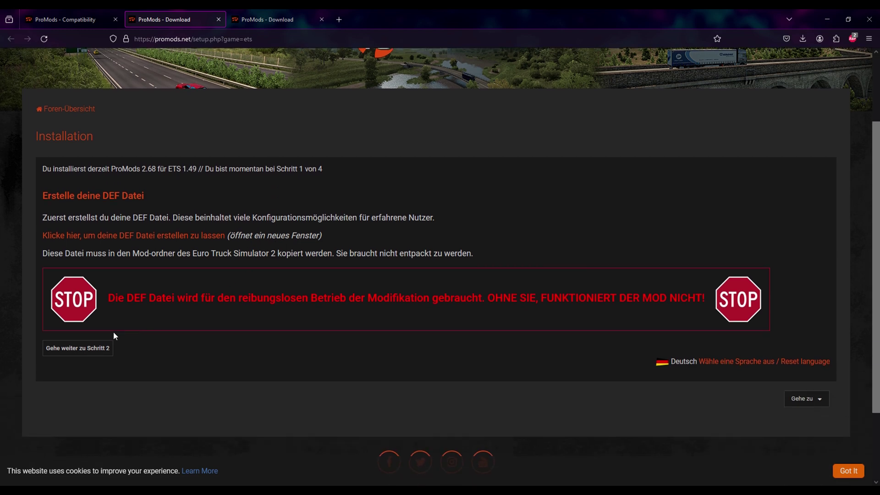
Step: Continue to installation step 2 and choose the Premium single-archive download
left_click(76, 349)
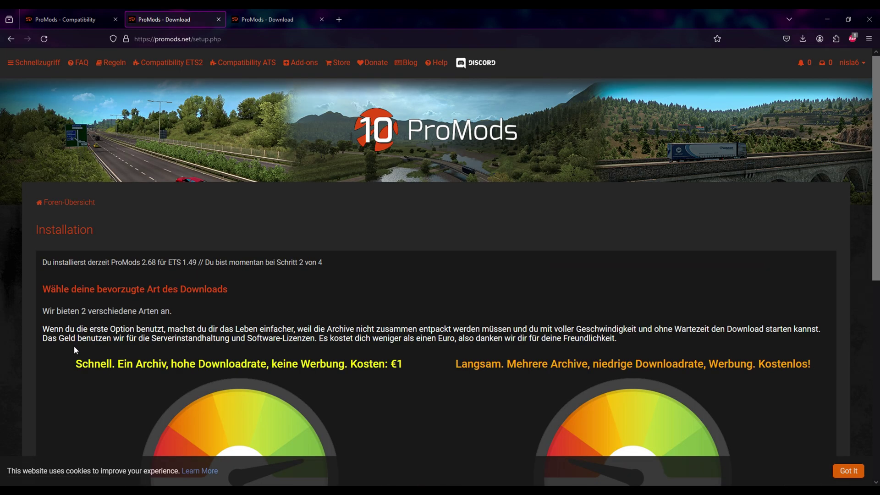
scroll(392, 269, "down", 5)
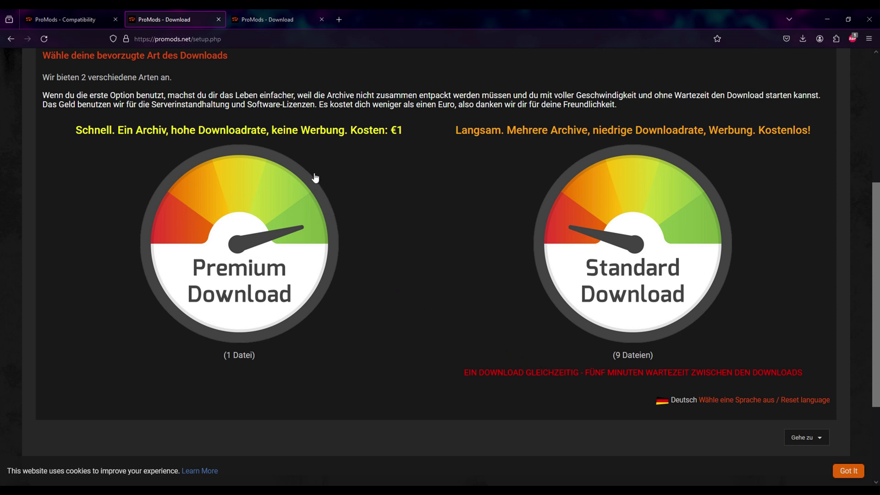
scroll(282, 179, "down", 1)
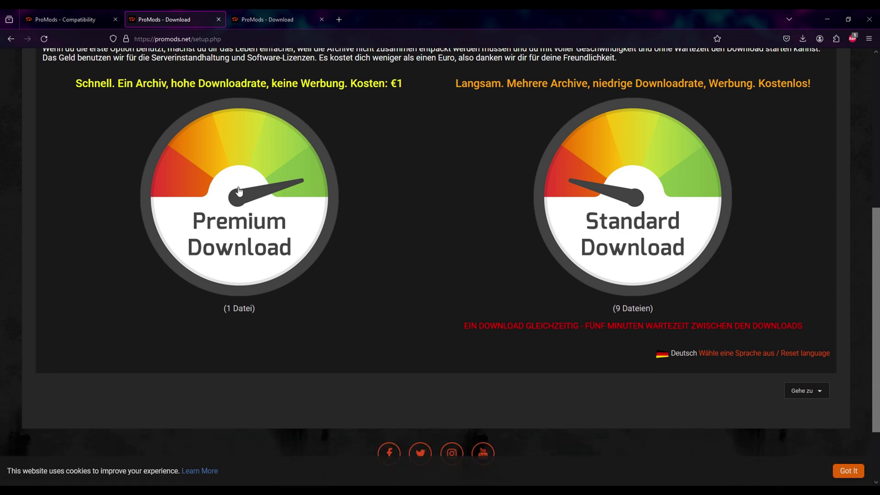
left_click(235, 187)
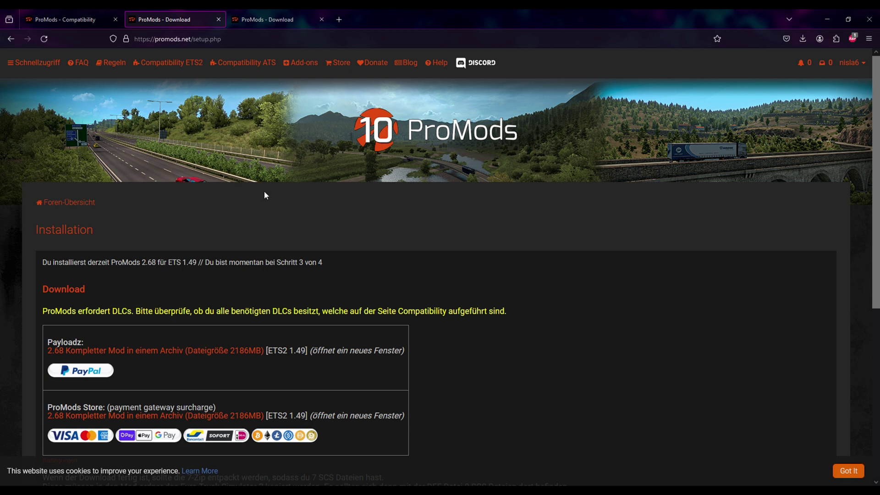
scroll(289, 197, "down", 1)
scroll(303, 197, "down", 1)
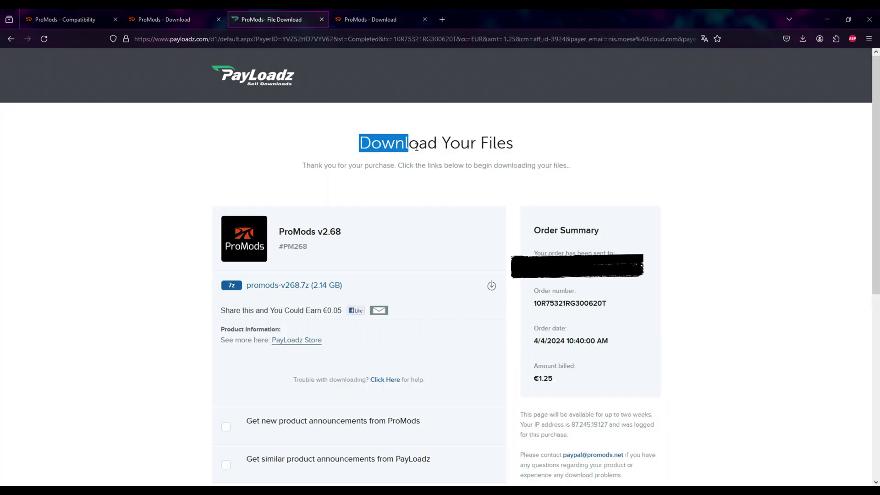
Step: Download the promods-v268.7z archive from the PayLoadz 'Download Your Files' page
left_click_drag(370, 148, 548, 152)
left_click(496, 151)
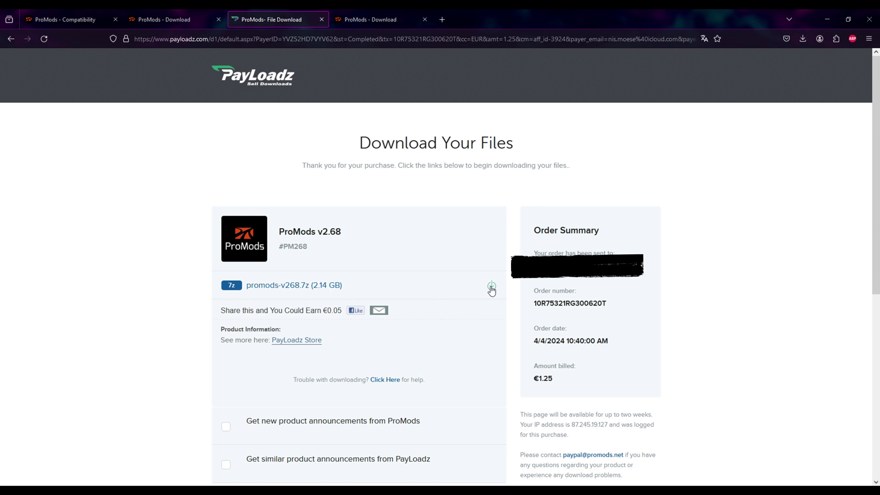
left_click(492, 287)
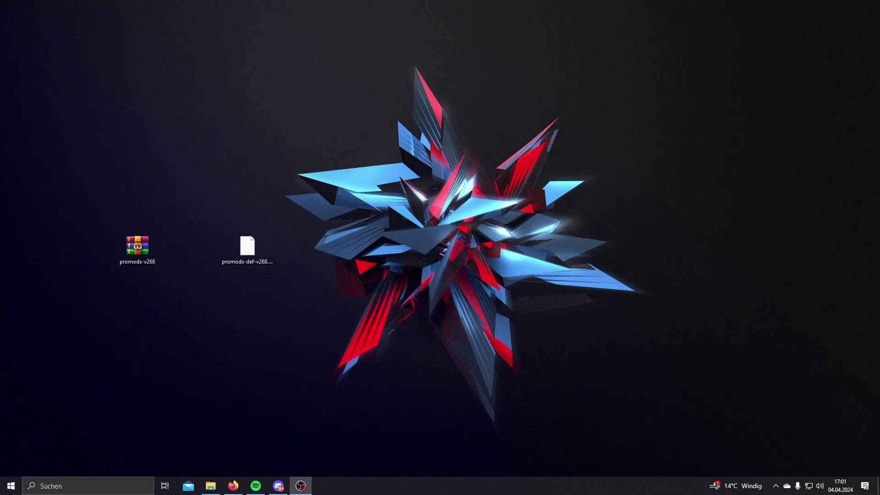
Step: Extract the promods-v268 archive onto the desktop with WinRAR's 'Hier entpacken'
left_click_drag(77, 206, 329, 288)
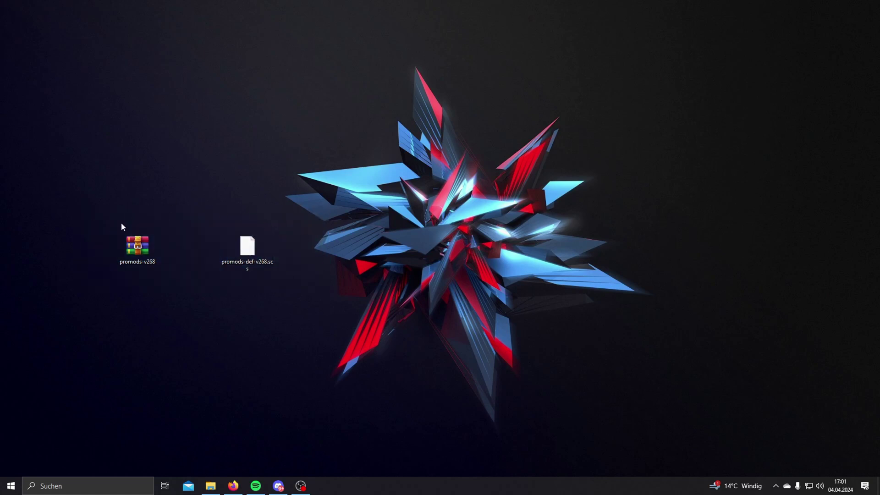
left_click(146, 247)
right_click(146, 246)
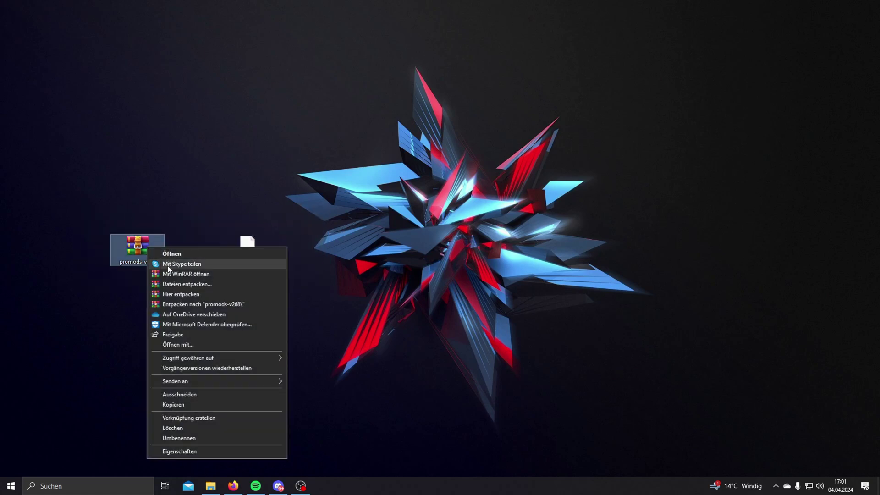
left_click(215, 296)
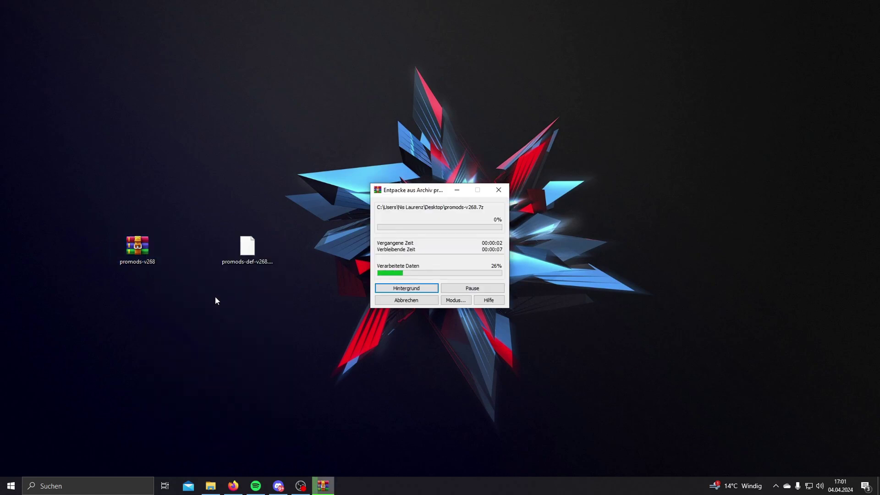
left_click_drag(82, 2, 13, 375)
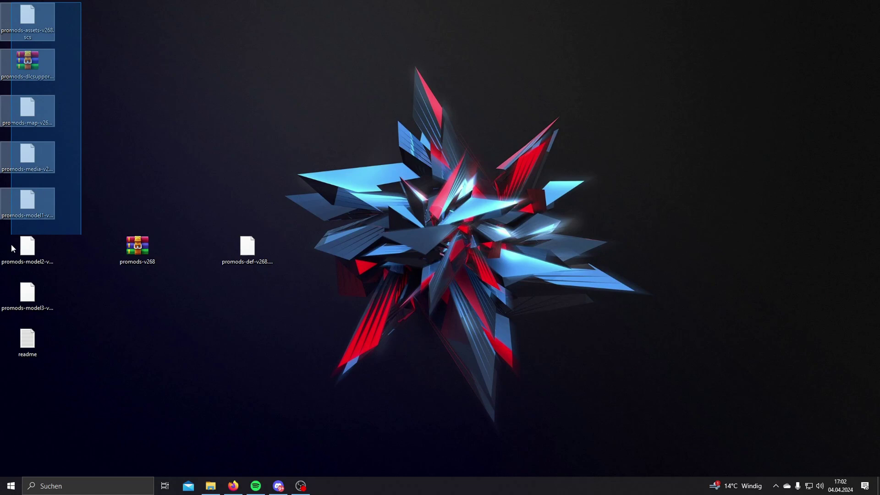
left_click(153, 81)
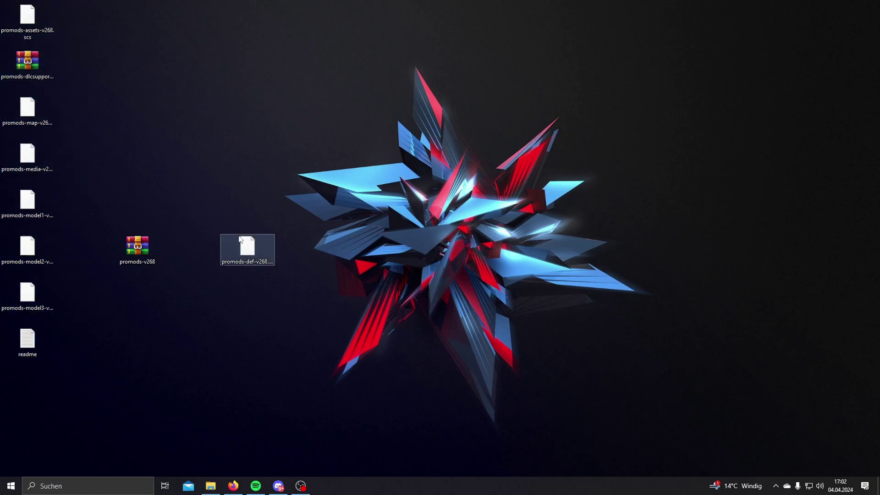
key("super+e")
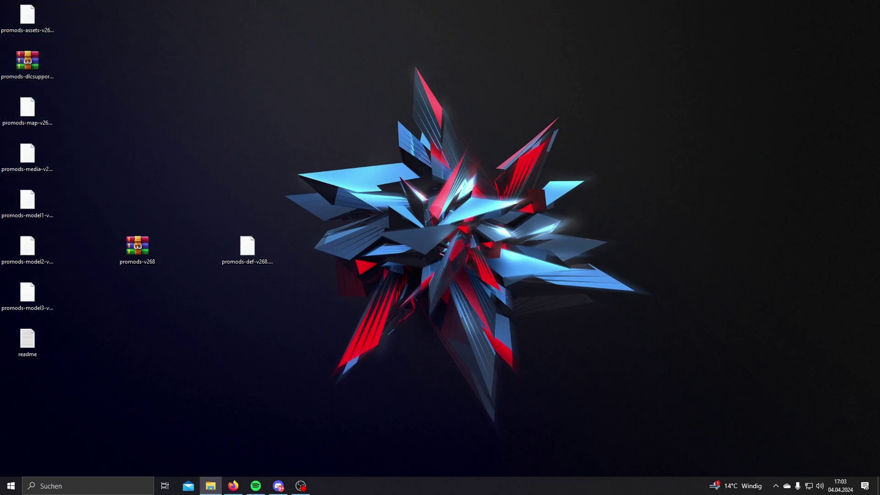
Step: Navigate File Explorer to Dokumente > Euro Truck Simulator 2 > mod
mouse_move(698, 103)
left_mouse_down()
mouse_move(621, 81)
mouse_move(671, 84)
left_mouse_up()
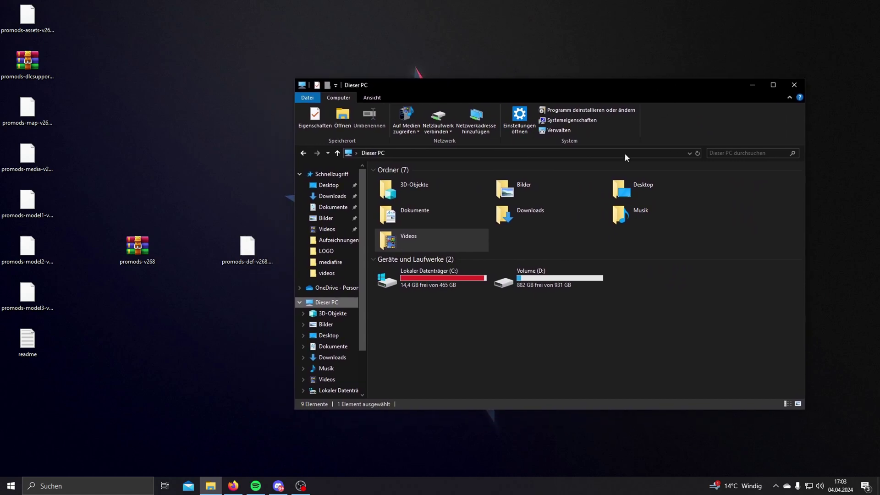
left_click(431, 208)
double_click(431, 209)
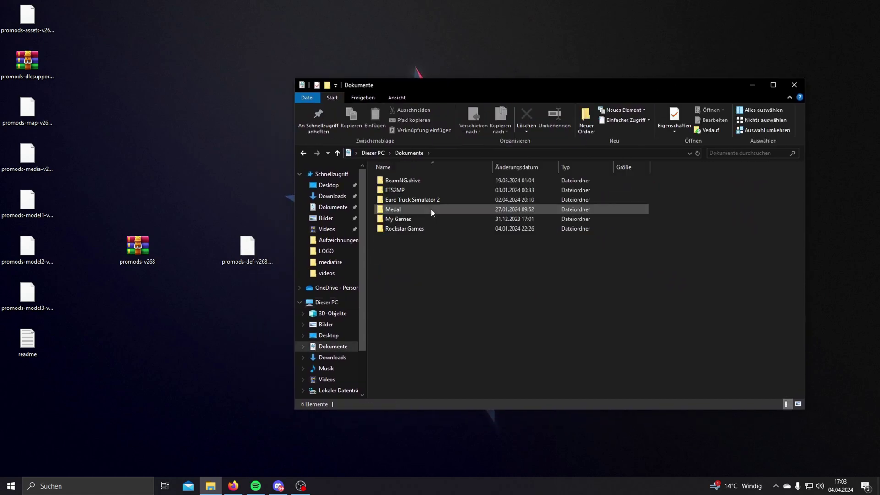
double_click(424, 198)
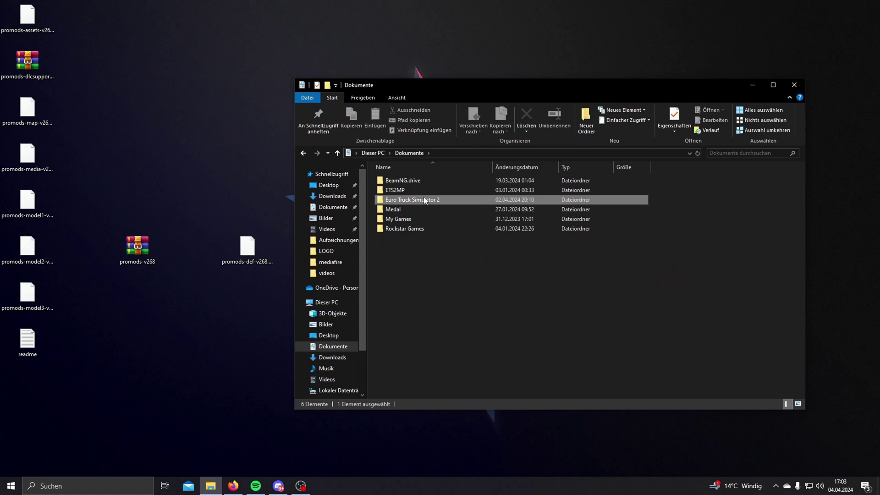
double_click(422, 190)
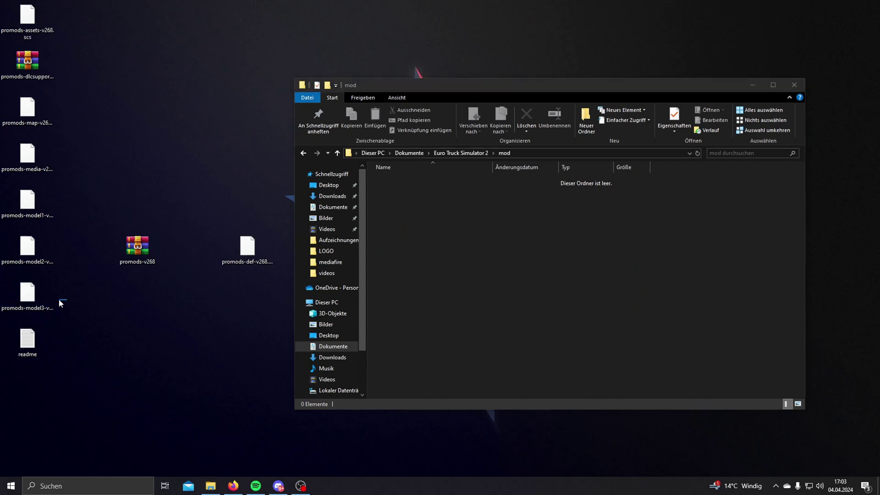
Step: Move all seven ProMods .scs files, including promods-assets and promods-def, from the desktop into the mod folder
mouse_move(66, 311)
left_mouse_down()
mouse_move(3, 97)
mouse_move(440, 245)
left_mouse_up()
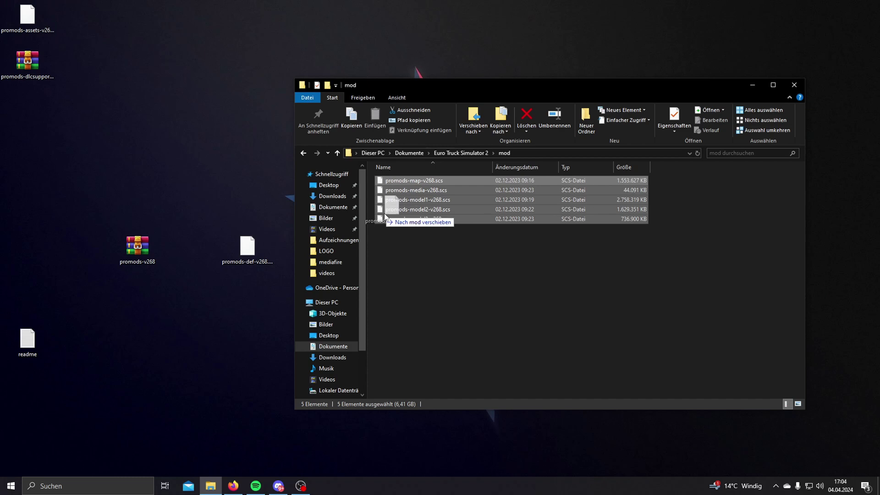
left_click_drag(22, 25, 416, 237)
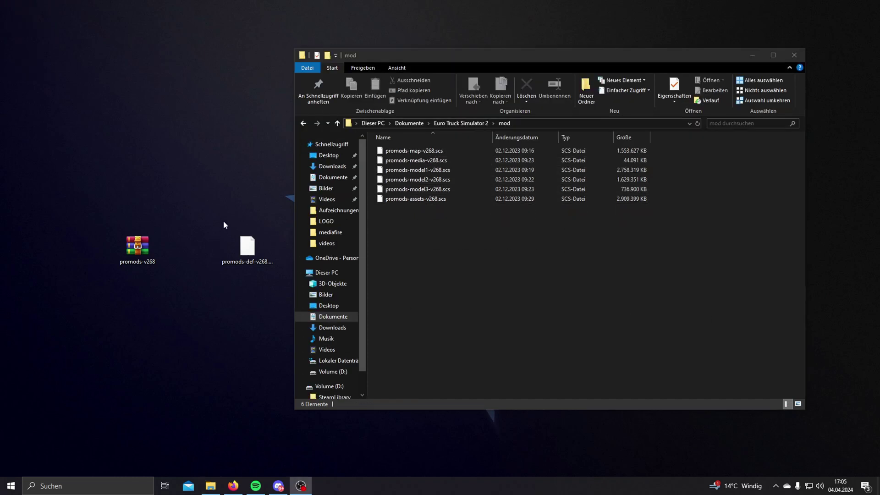
left_click_drag(223, 225, 246, 289)
mouse_move(250, 252)
left_mouse_down()
mouse_move(271, 262)
mouse_move(464, 270)
left_mouse_up()
key("ctrl+a")
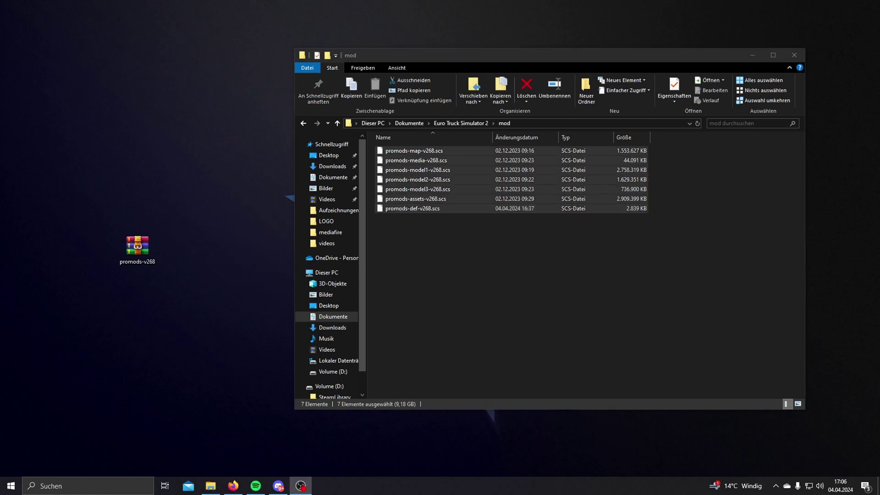
left_click_drag(411, 299, 481, 148)
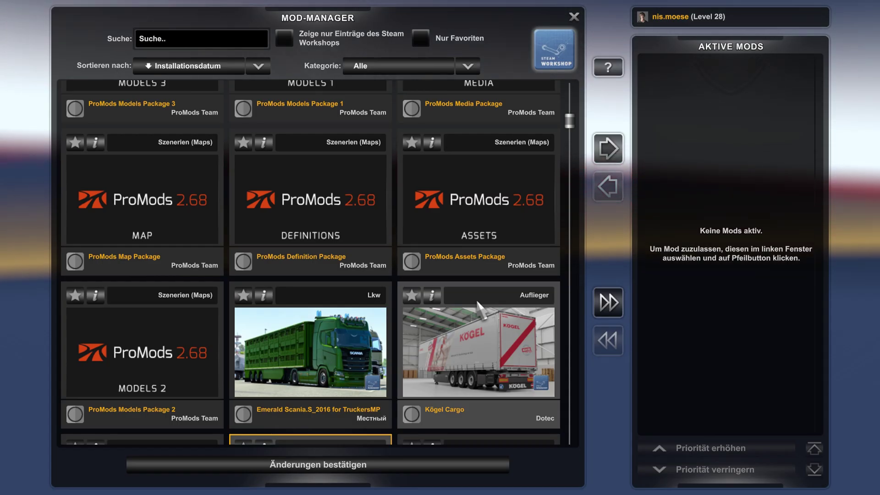
scroll(237, 296, "down", 3)
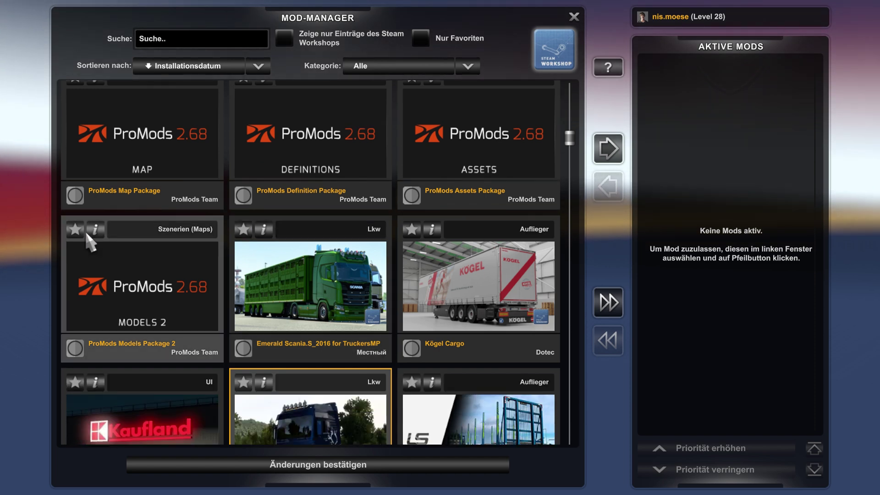
scroll(214, 313, "up", 3)
Step: Activate the ProMods Models 1–3, Assets, Definition, Map and Media packages in Mod Manager
left_click(144, 368)
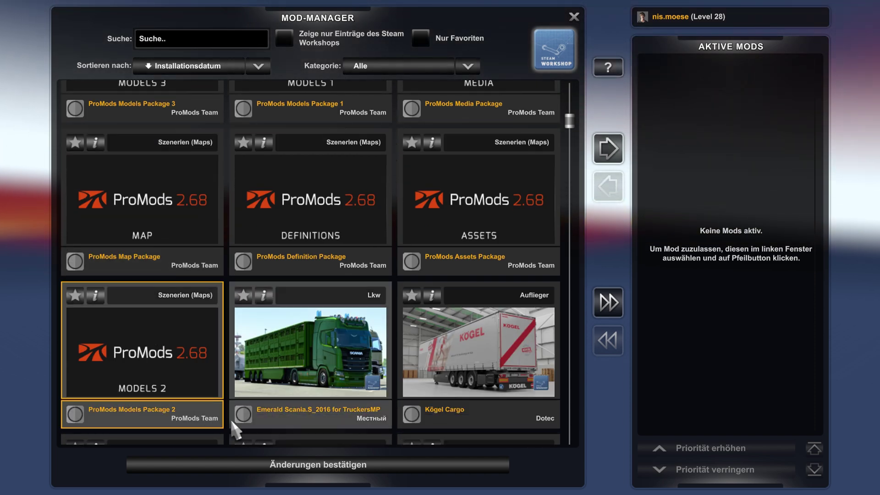
double_click(158, 377)
double_click(492, 209)
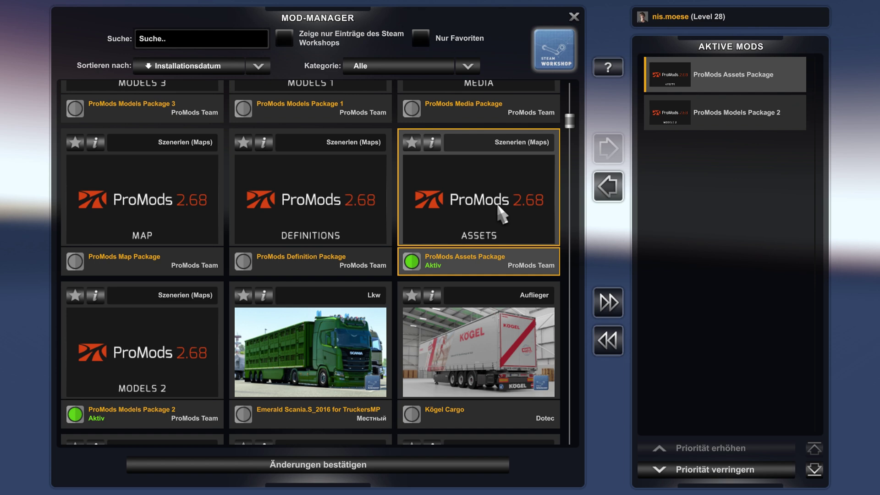
double_click(293, 219)
double_click(76, 209)
scroll(442, 236, "up", 1)
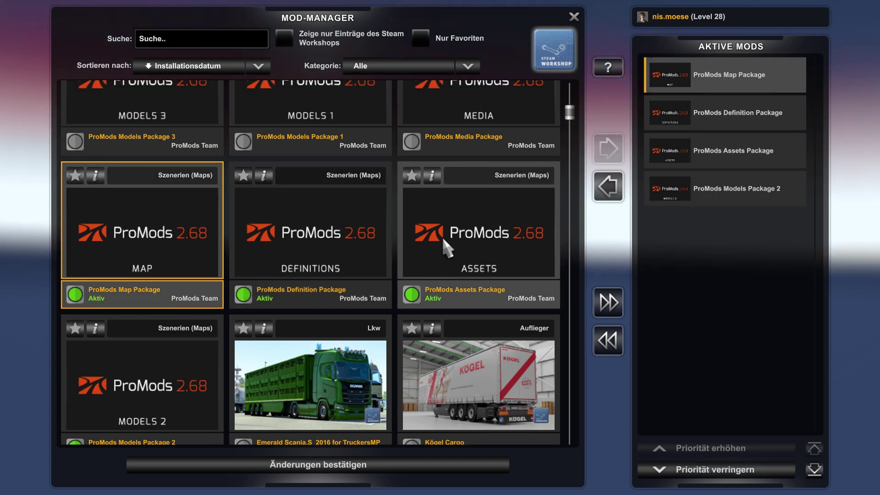
double_click(494, 109)
double_click(315, 116)
double_click(157, 116)
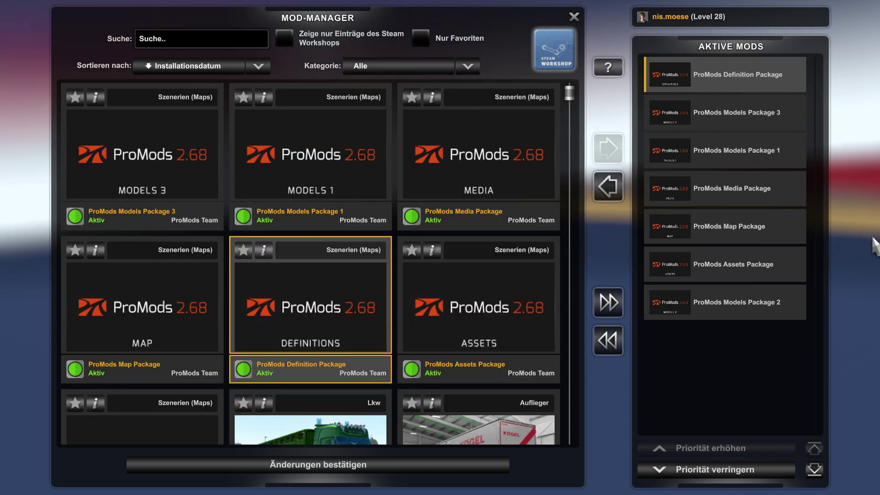
Step: Move ProMods Map Package to second place in the active mods list
left_click(756, 226)
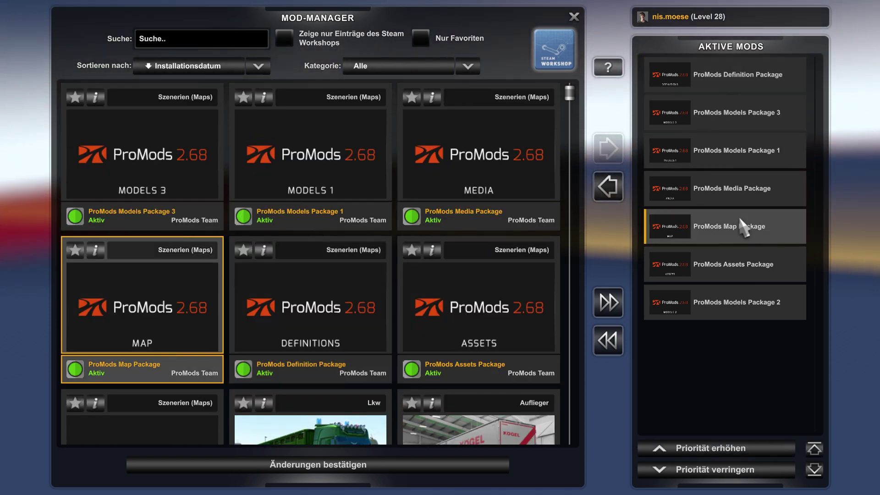
left_click(815, 450)
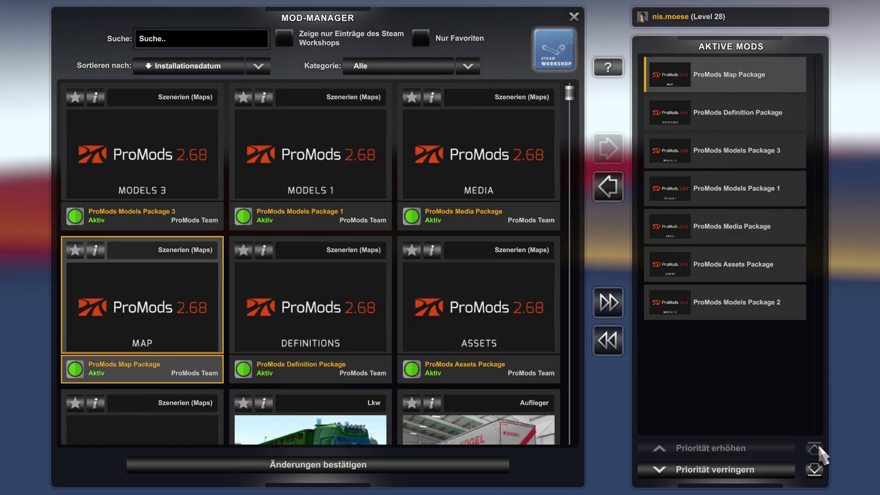
left_click(815, 470)
left_click(750, 446)
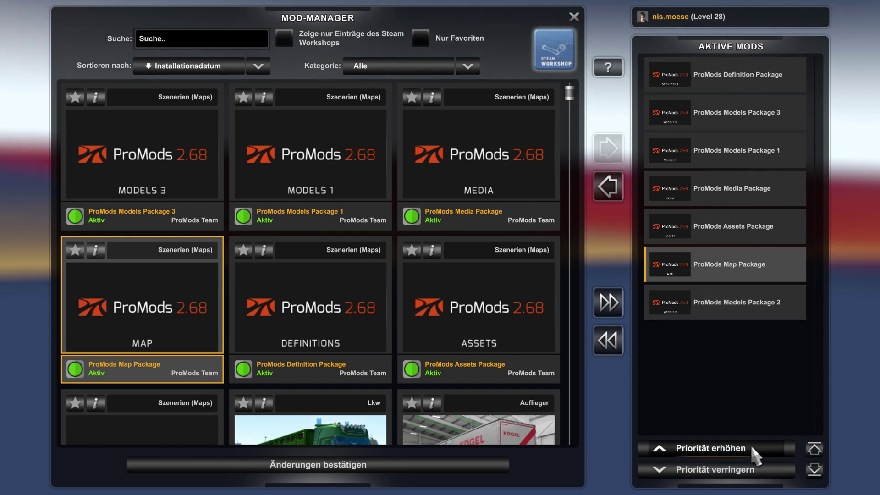
left_click(750, 444)
left_click(750, 443)
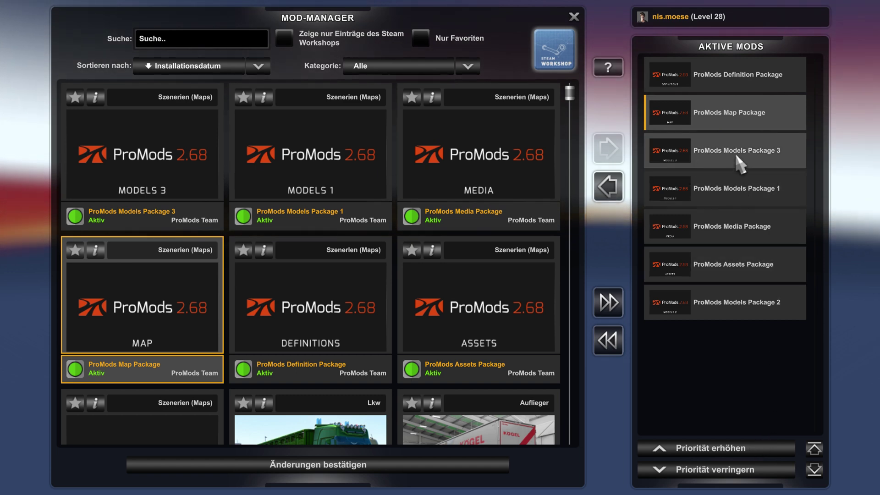
Step: Raise Models Package 1 above Models Package 3, and Models Package 2 to fourth place
left_click(742, 187)
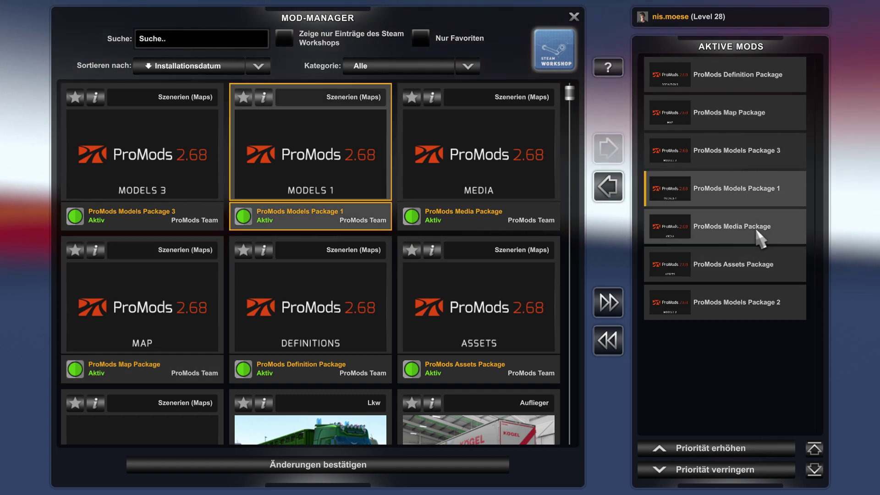
left_click(757, 439)
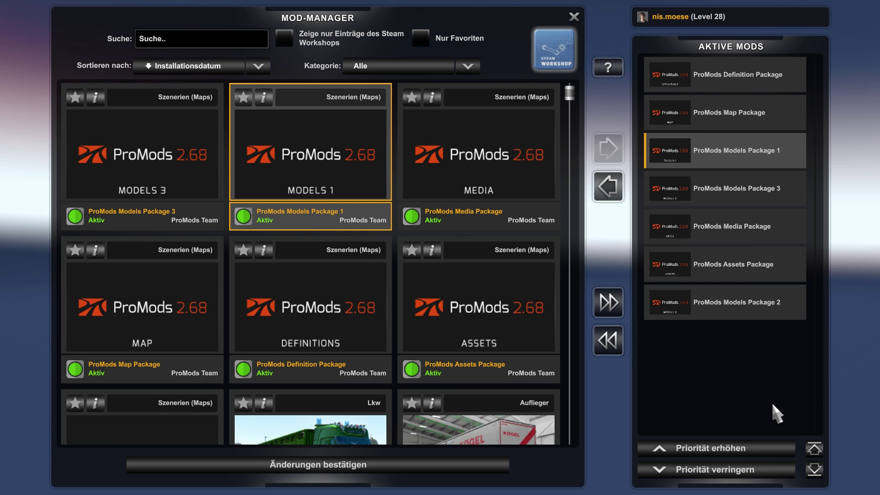
left_click(778, 302)
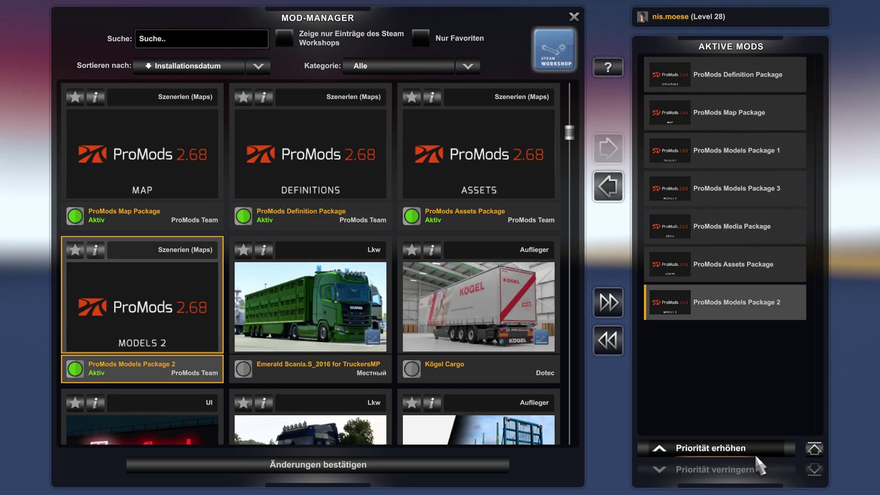
left_click(752, 448)
left_click(752, 449)
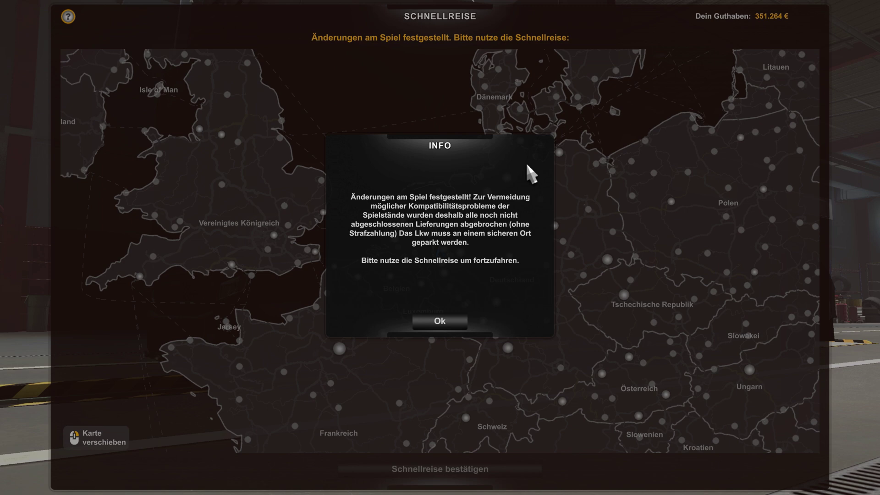
Step: Dismiss the info notice and pan the map across the British Isles, Scandinavia and Finland
left_click(451, 318)
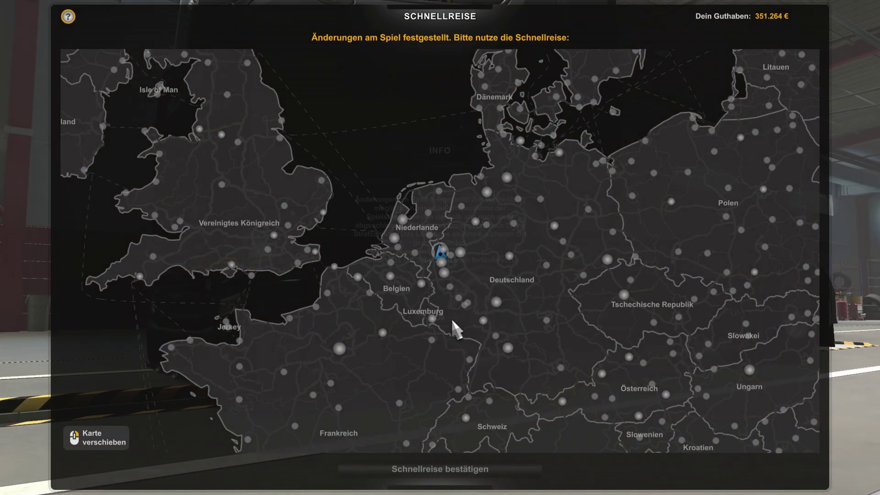
left_click_drag(487, 279, 584, 382)
left_click_drag(447, 193, 501, 378)
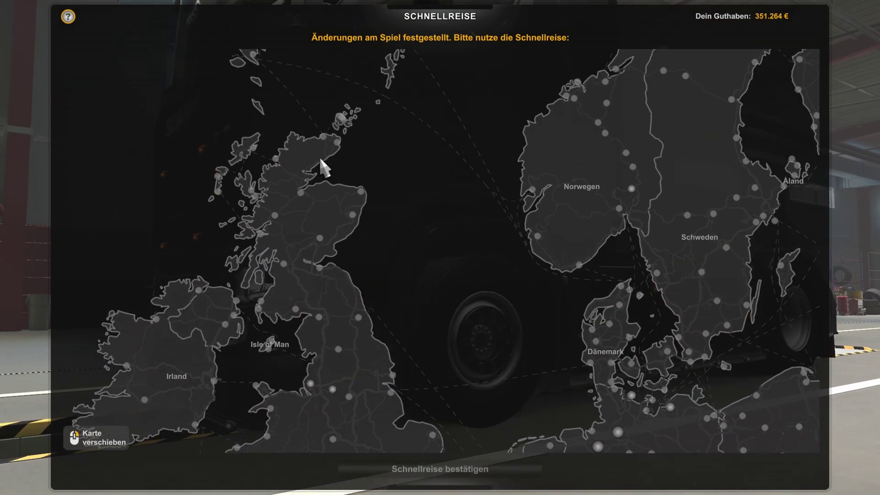
left_click_drag(319, 166, 426, 173)
left_click_drag(497, 203, 362, 303)
scroll(362, 303, "up", 3)
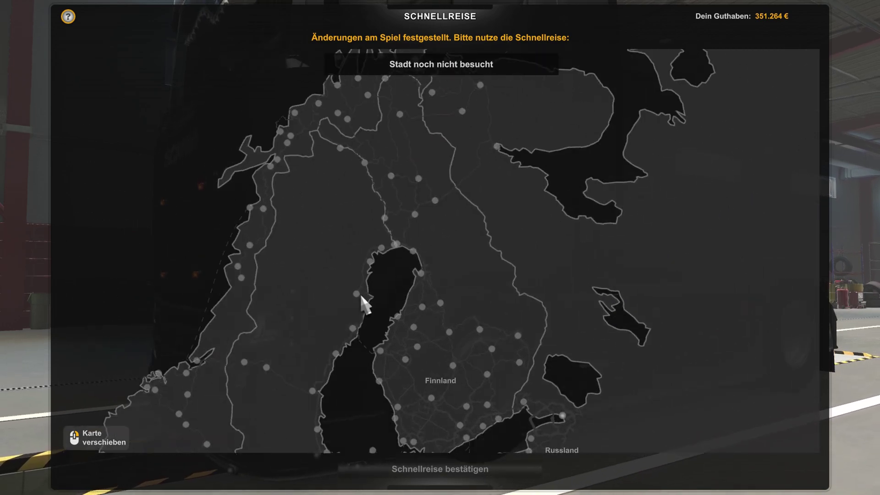
scroll(362, 302, "down", 2)
Step: Pan over eastern Europe, the Balkans, Turkey and Cyprus, then back to Germany
left_click_drag(353, 161, 417, 110)
left_click_drag(540, 403, 543, 282)
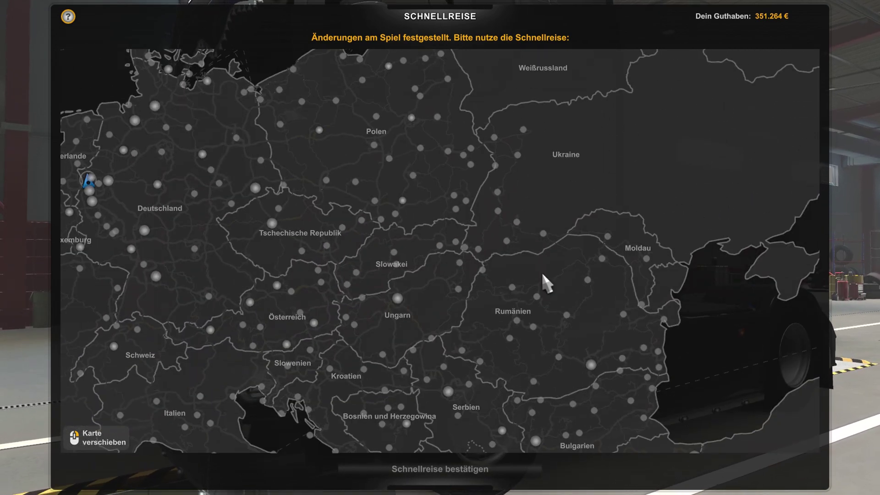
scroll(543, 282, "down", 2)
left_click_drag(560, 171, 172, 187)
scroll(342, 317, "up", 2)
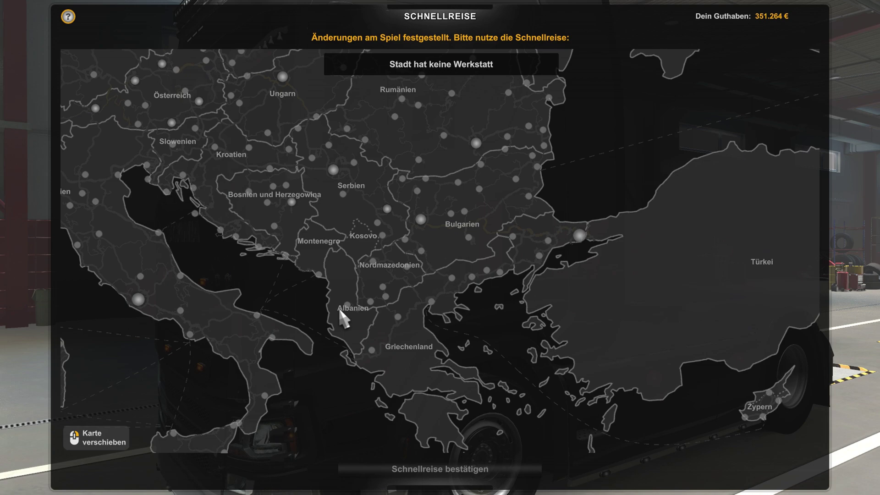
left_click_drag(716, 434, 489, 278)
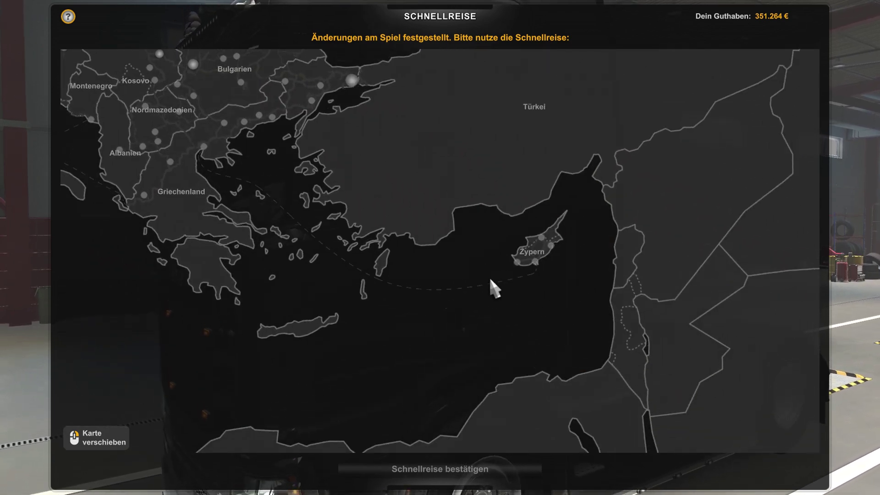
scroll(489, 278, "down", 2)
scroll(432, 142, "up", 2)
mouse_move(207, 172)
left_mouse_down()
mouse_move(432, 142)
mouse_move(599, 310)
left_mouse_up()
scroll(462, 231, "down", 1)
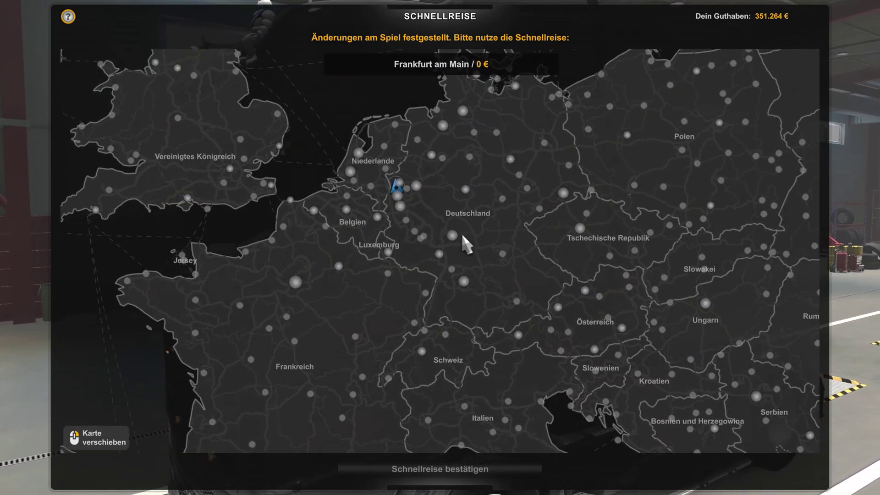